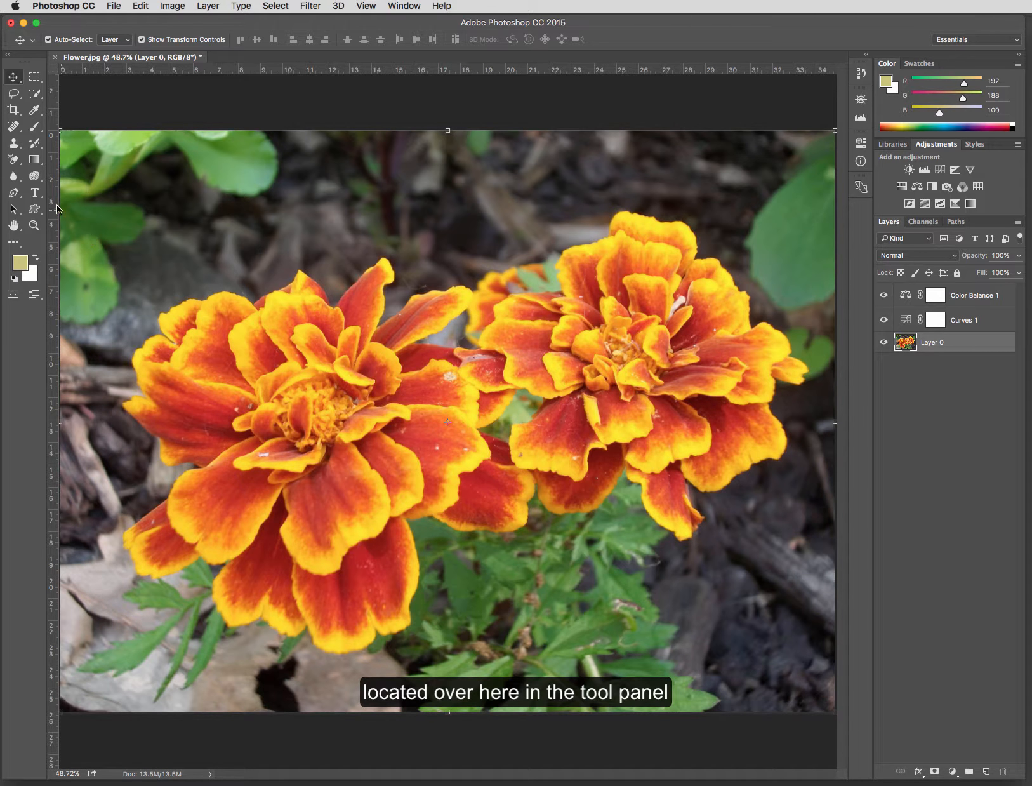
- Select the Sponge tool and review its mode choices and brush size options
click(34, 176)
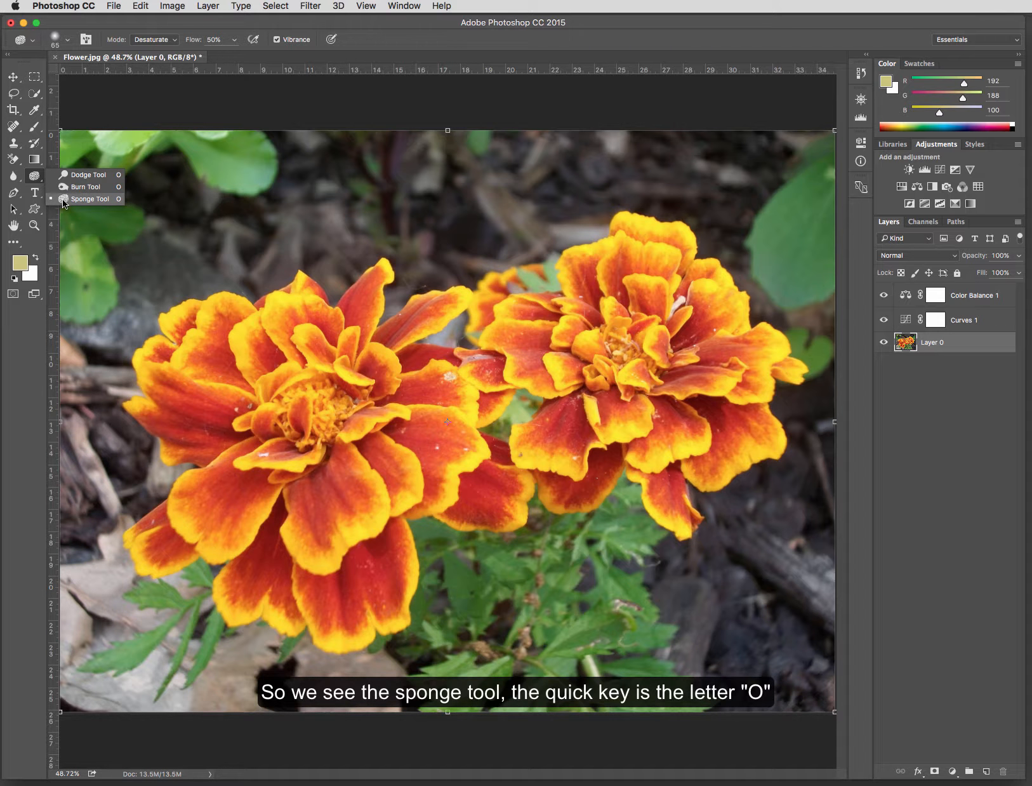
click(106, 199)
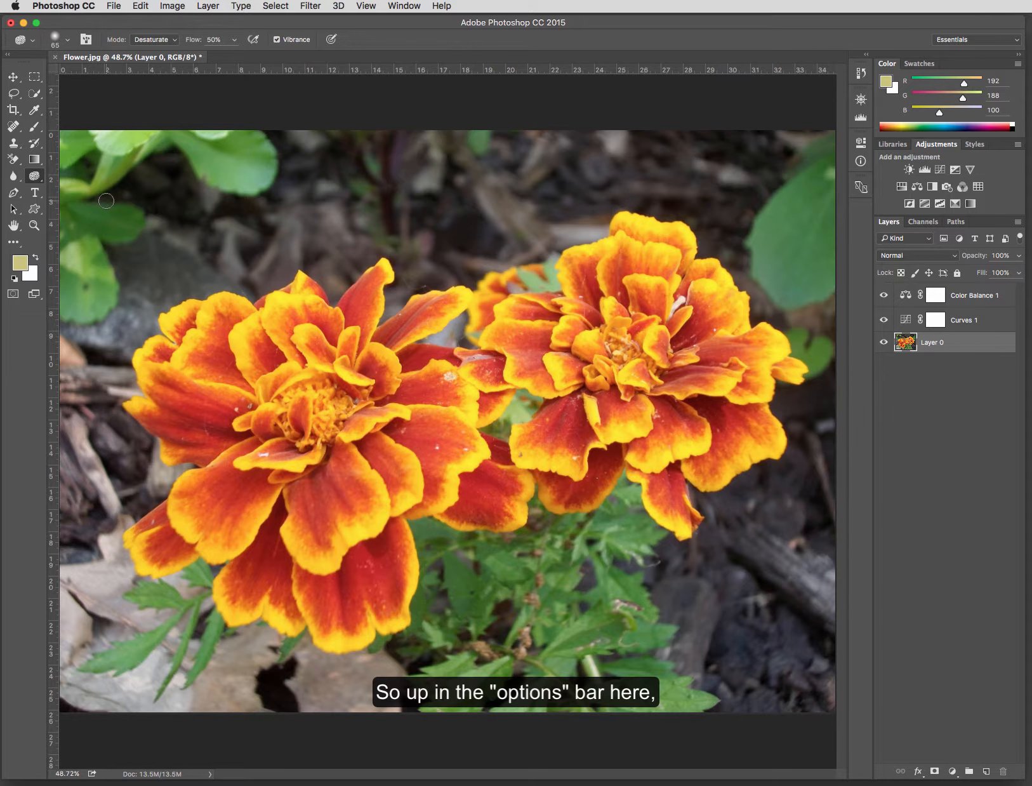
click(175, 41)
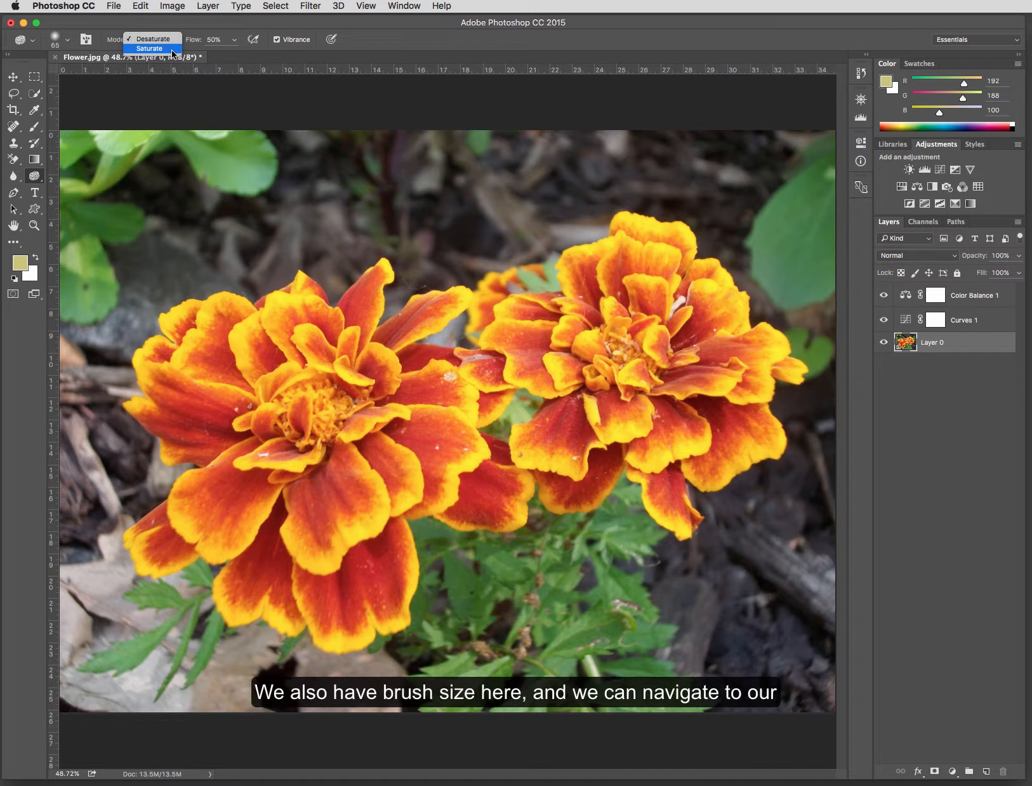
click(69, 39)
click(69, 39)
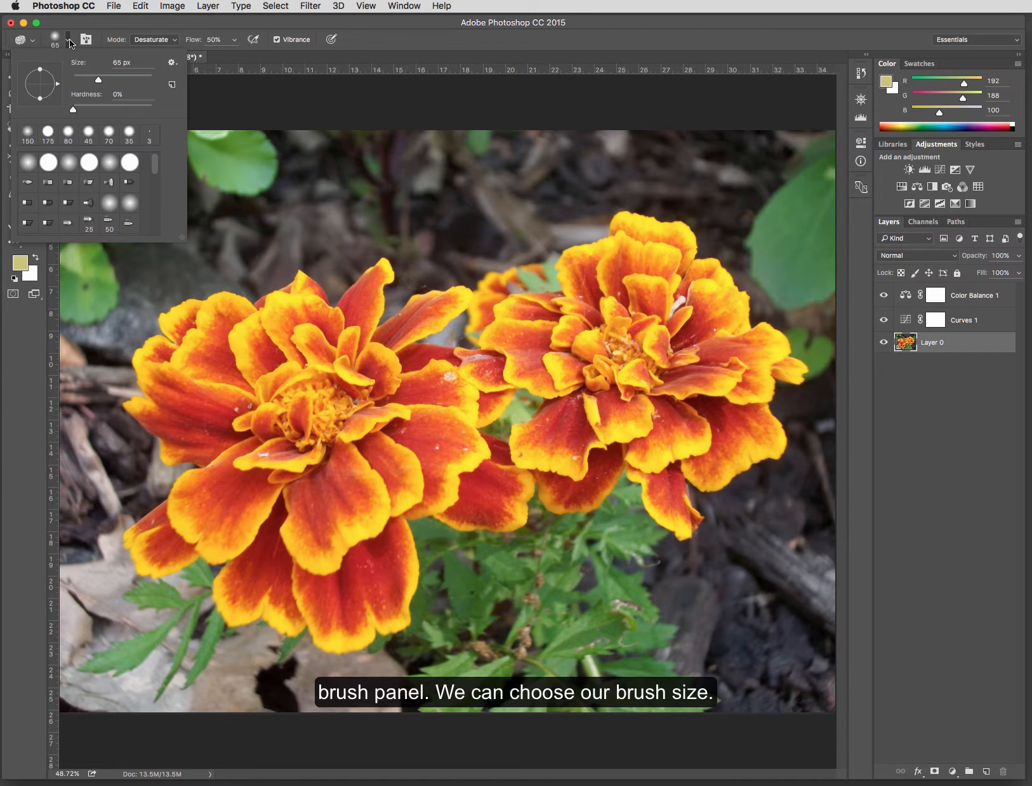
click(69, 38)
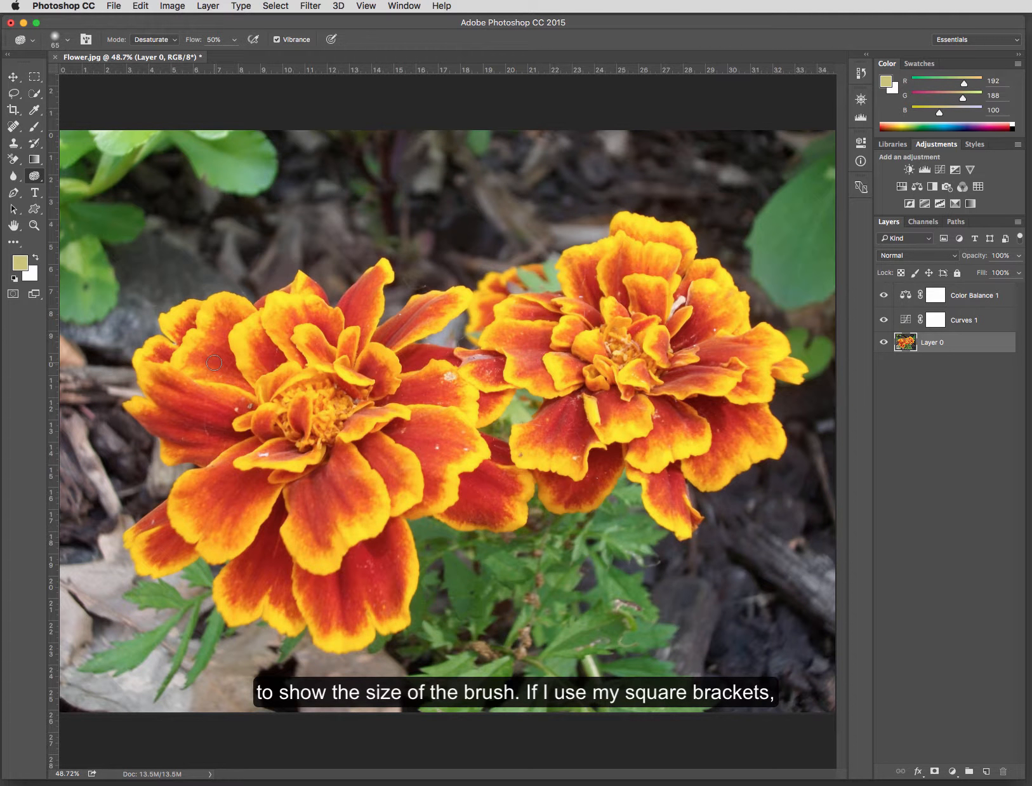
- Enlarge the sponge brush to 150 px
key(bracketright)
key(bracketright)
key(bracketright)
key(bracketright)
key(bracketright)
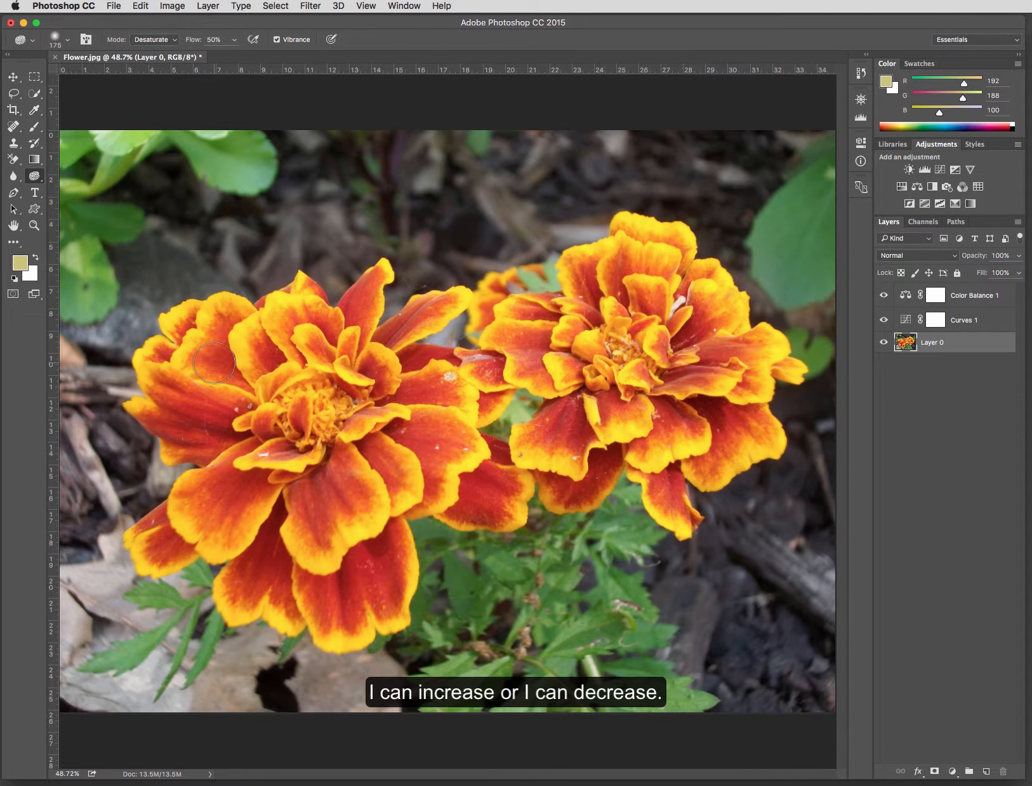
key(bracketleft)
key(bracketright)
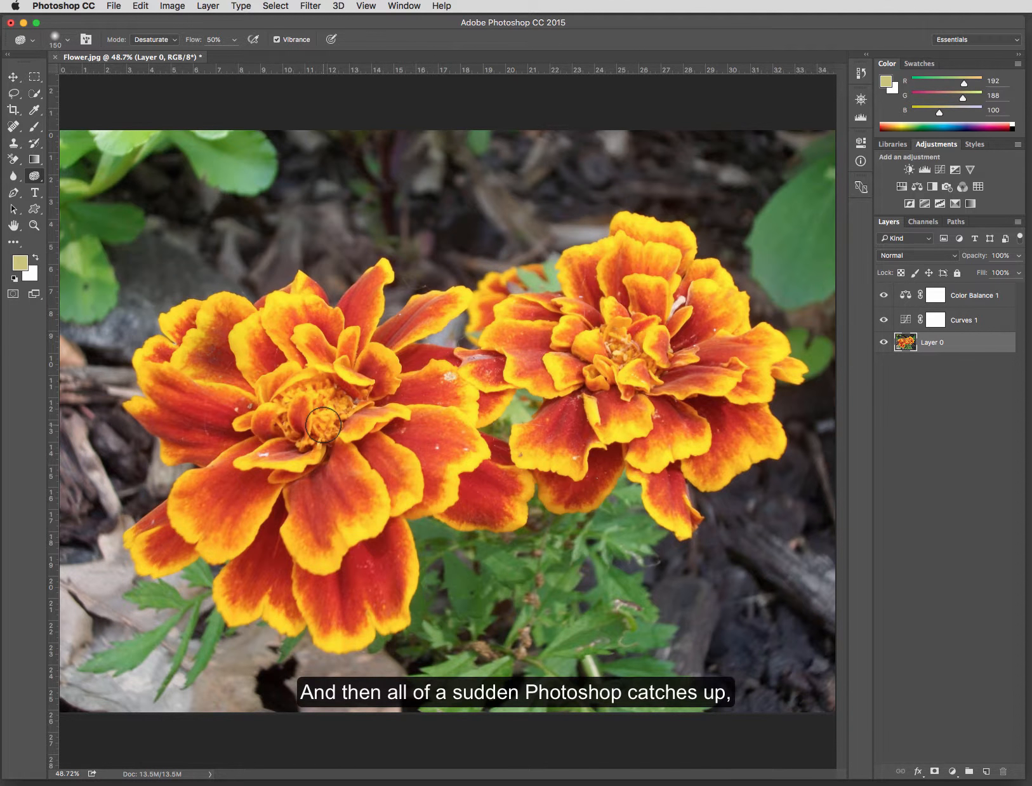
- Desaturate part of the left flower's upper-left petals with sponge strokes
drag(224, 313, 191, 360)
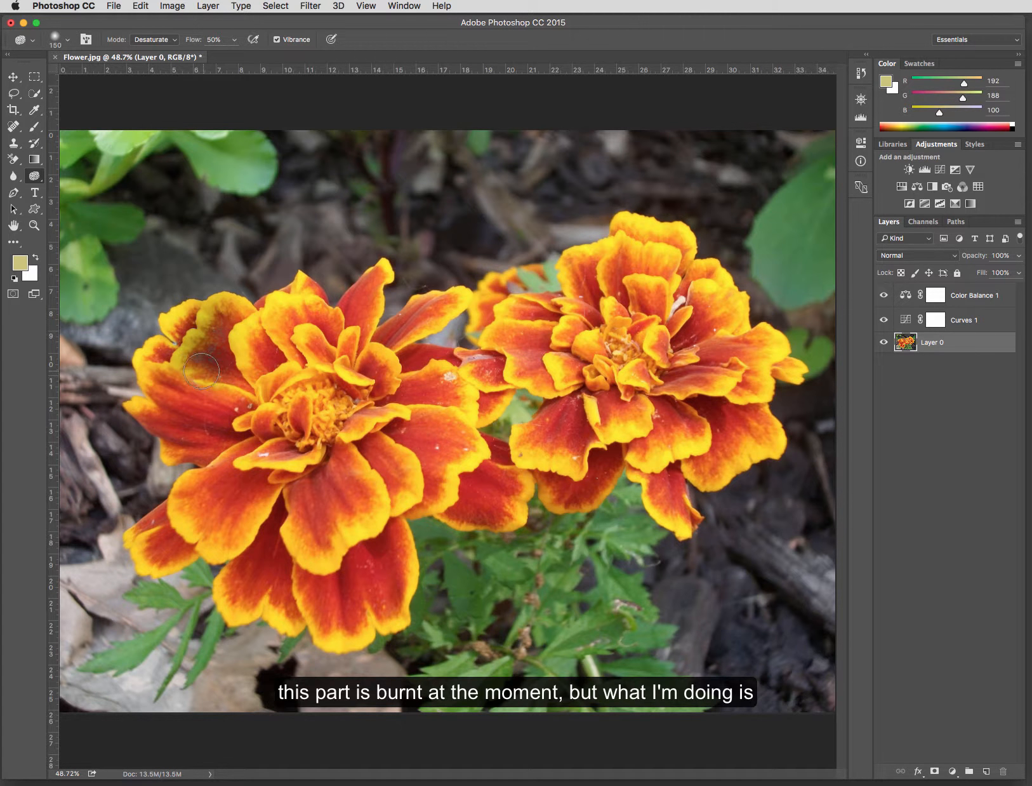
mouse_move(201, 370)
mouse_down()
mouse_move(234, 383)
mouse_move(194, 366)
mouse_move(232, 382)
mouse_move(222, 330)
mouse_move(234, 317)
mouse_move(204, 362)
mouse_move(181, 342)
mouse_move(219, 315)
mouse_move(169, 381)
mouse_move(209, 307)
mouse_move(156, 375)
mouse_move(199, 321)
mouse_move(159, 373)
mouse_move(215, 319)
mouse_move(129, 412)
mouse_move(190, 358)
mouse_move(149, 417)
mouse_move(169, 450)
mouse_move(178, 443)
mouse_move(196, 346)
mouse_move(175, 378)
mouse_move(207, 329)
mouse_move(163, 388)
mouse_move(222, 330)
mouse_move(174, 379)
mouse_move(214, 330)
mouse_move(181, 352)
mouse_move(219, 339)
mouse_move(175, 382)
mouse_move(216, 331)
mouse_move(150, 417)
mouse_move(167, 452)
mouse_move(178, 446)
mouse_move(207, 329)
mouse_move(159, 384)
mouse_move(216, 336)
mouse_move(182, 375)
mouse_move(213, 327)
mouse_move(219, 335)
mouse_move(202, 331)
mouse_move(219, 340)
mouse_move(217, 325)
mouse_move(179, 380)
mouse_move(214, 329)
mouse_move(207, 359)
mouse_up()
- Switch the sponge to Saturate mode at 100% flow and paint over the upper-left leaves
click(154, 39)
click(150, 51)
key(0)
mouse_move(241, 165)
mouse_down()
mouse_move(64, 262)
mouse_move(78, 287)
mouse_move(66, 281)
mouse_move(103, 201)
mouse_up()
mouse_move(126, 230)
mouse_down()
mouse_move(76, 202)
mouse_move(134, 223)
mouse_move(94, 220)
mouse_move(111, 237)
mouse_move(136, 232)
mouse_move(117, 214)
mouse_move(100, 219)
mouse_move(120, 228)
mouse_move(110, 213)
mouse_move(111, 233)
mouse_move(134, 222)
mouse_move(109, 225)
mouse_up()
- Undo the last three edits and cancel the Hue/Saturation dialog
key(super+alt+z)
key(super+alt+z)
key(super+alt+z)
key(super+alt+z)
key(super+alt+z)
key(super+alt+z)
key(super+alt+z)
key(super+alt+z)
key(super+alt+z)
key(super+alt+z)
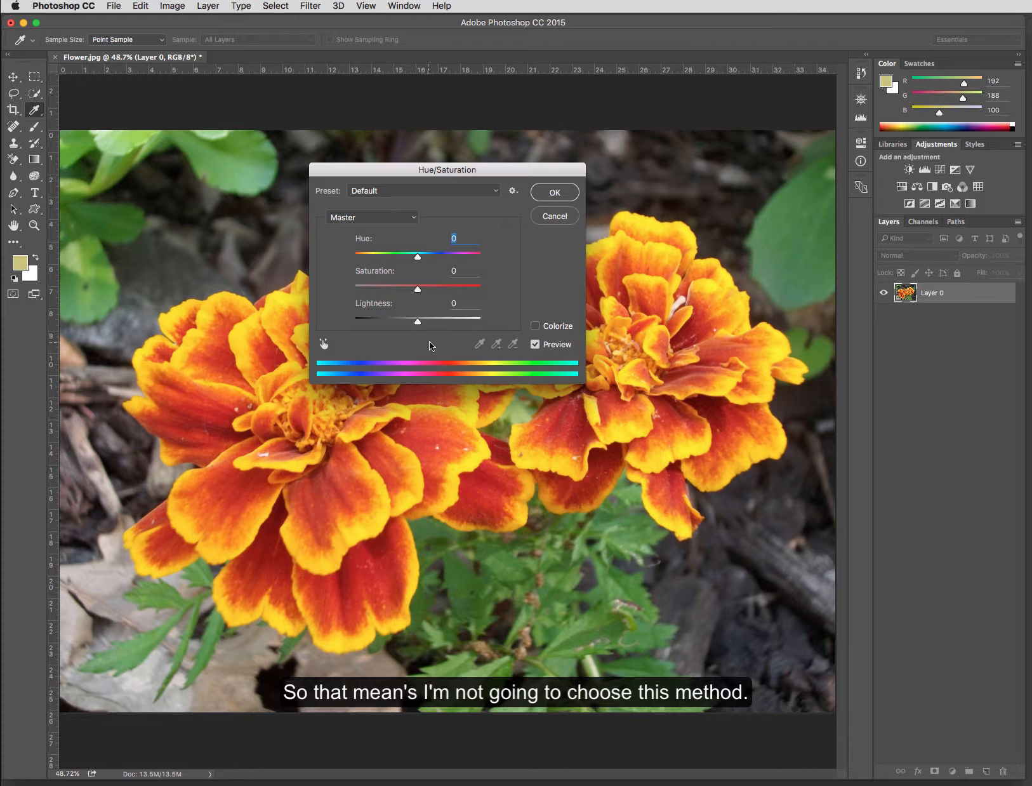
click(556, 216)
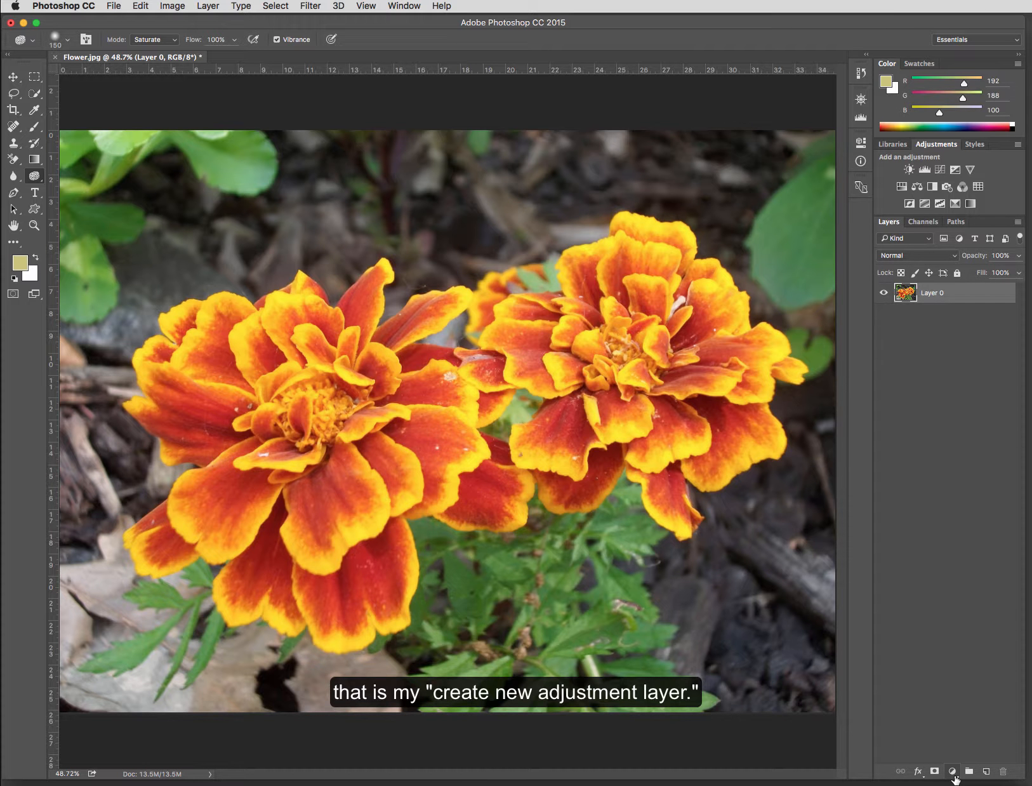
- Add a Hue/Saturation adjustment layer and toggle its Colorize option on and off
click(902, 187)
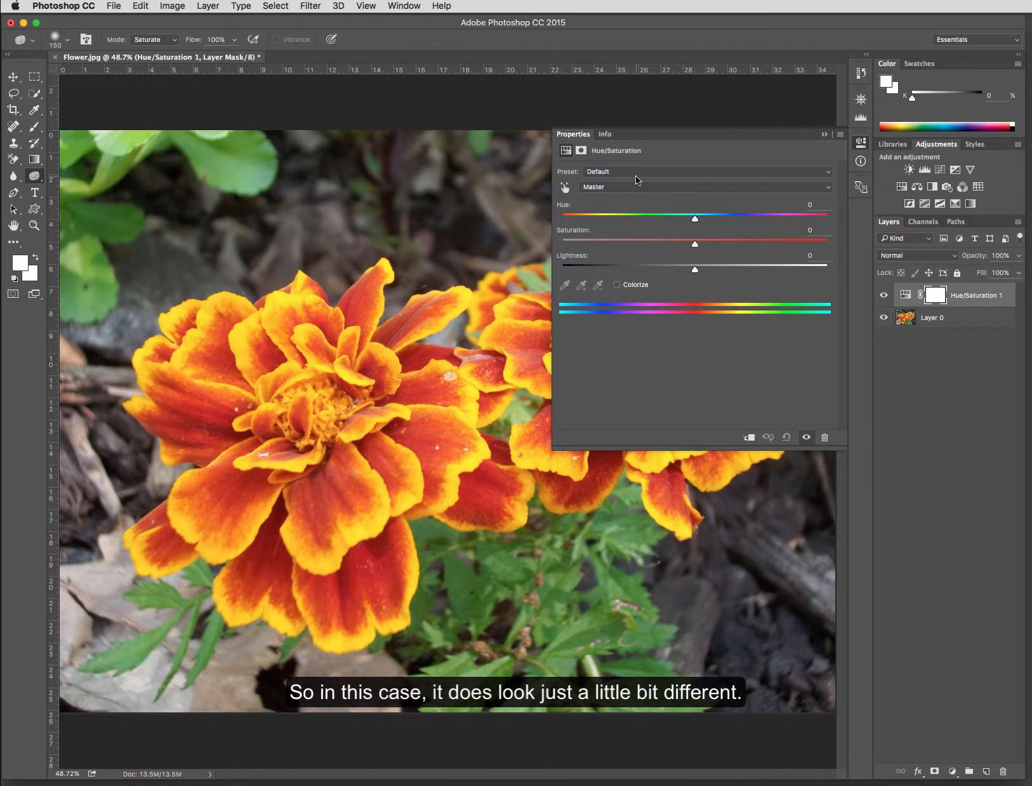
click(616, 285)
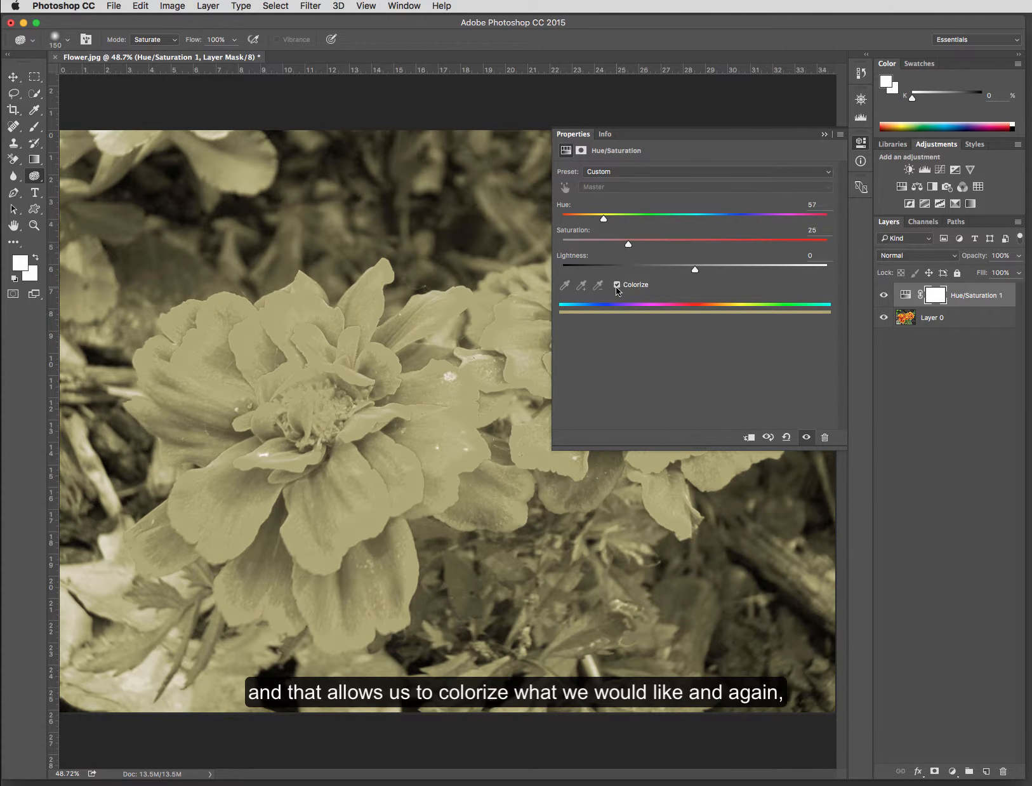
click(617, 285)
- Nudge the adjustment's Hue to +1 and Lightness to -2
mouse_move(695, 219)
mouse_down()
mouse_move(626, 226)
mouse_move(824, 233)
mouse_move(574, 241)
mouse_move(865, 238)
mouse_move(693, 238)
mouse_up()
drag(696, 244, 692, 272)
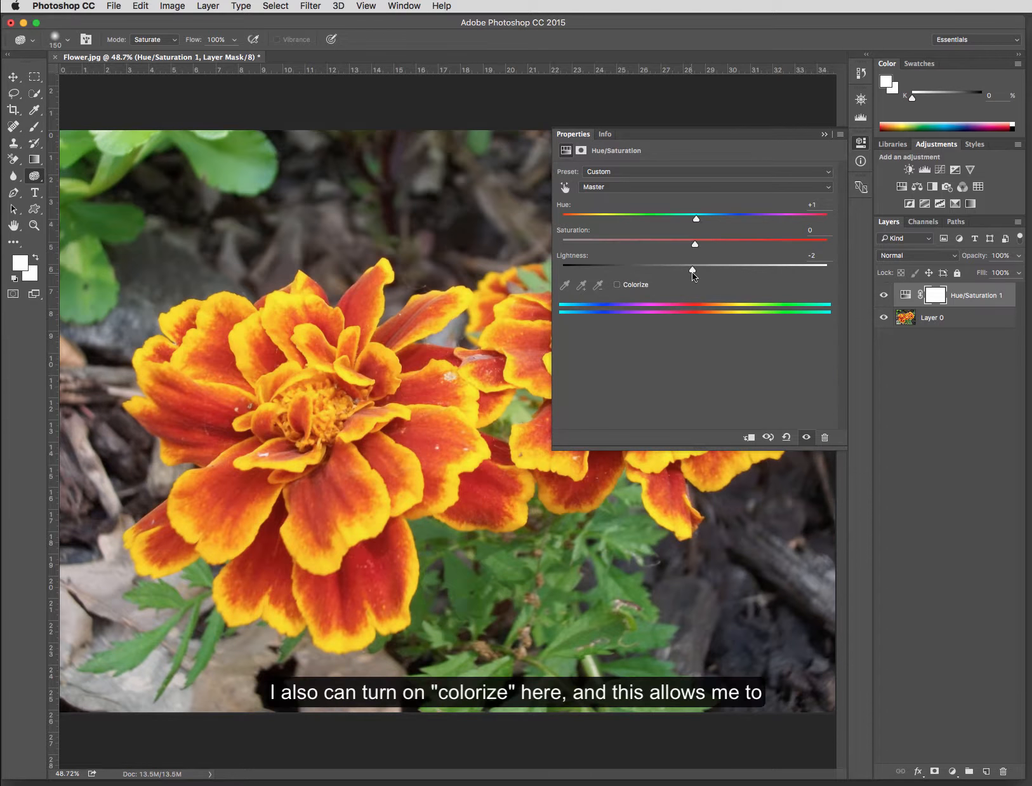
- Enable Colorize on the adjustment and try different hues, ending at Hue 265 and Saturation 28
click(617, 285)
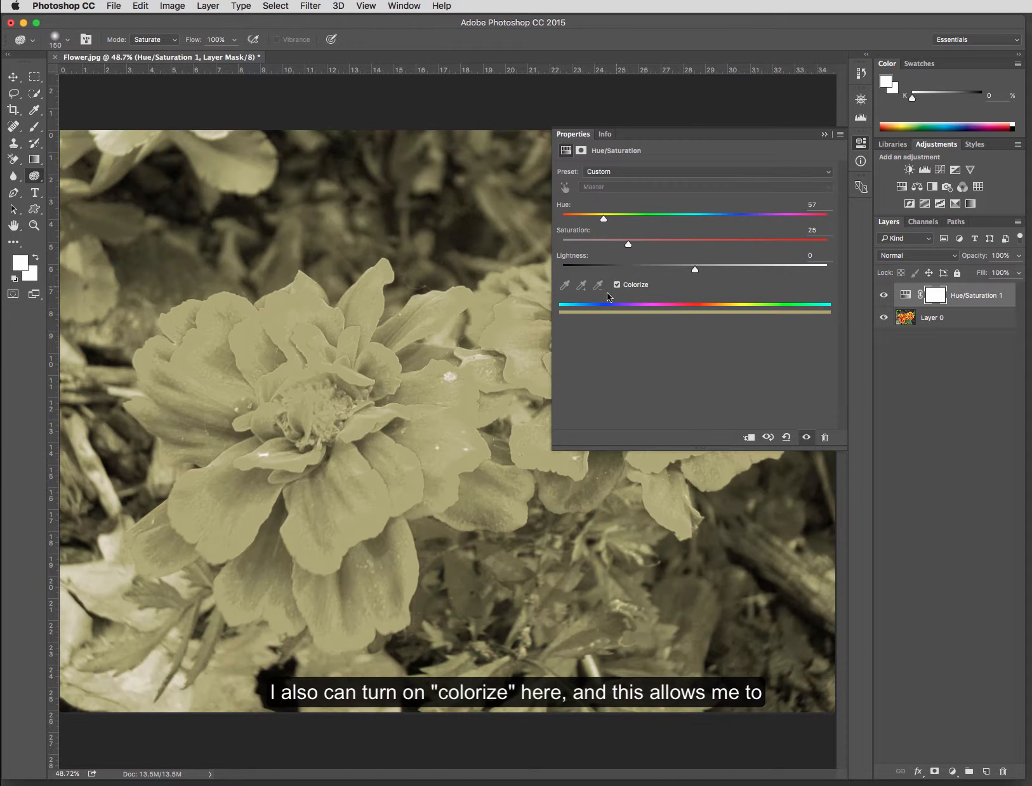
mouse_move(604, 218)
mouse_down()
mouse_move(799, 225)
mouse_move(585, 226)
mouse_up()
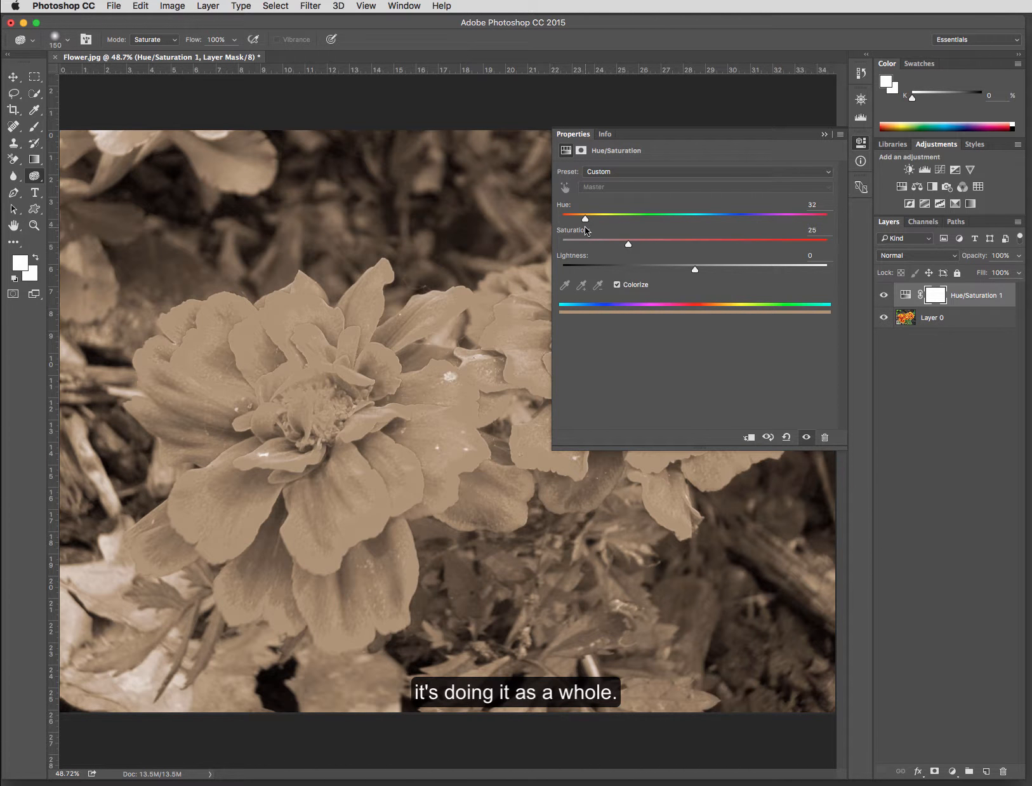
drag(584, 226, 661, 225)
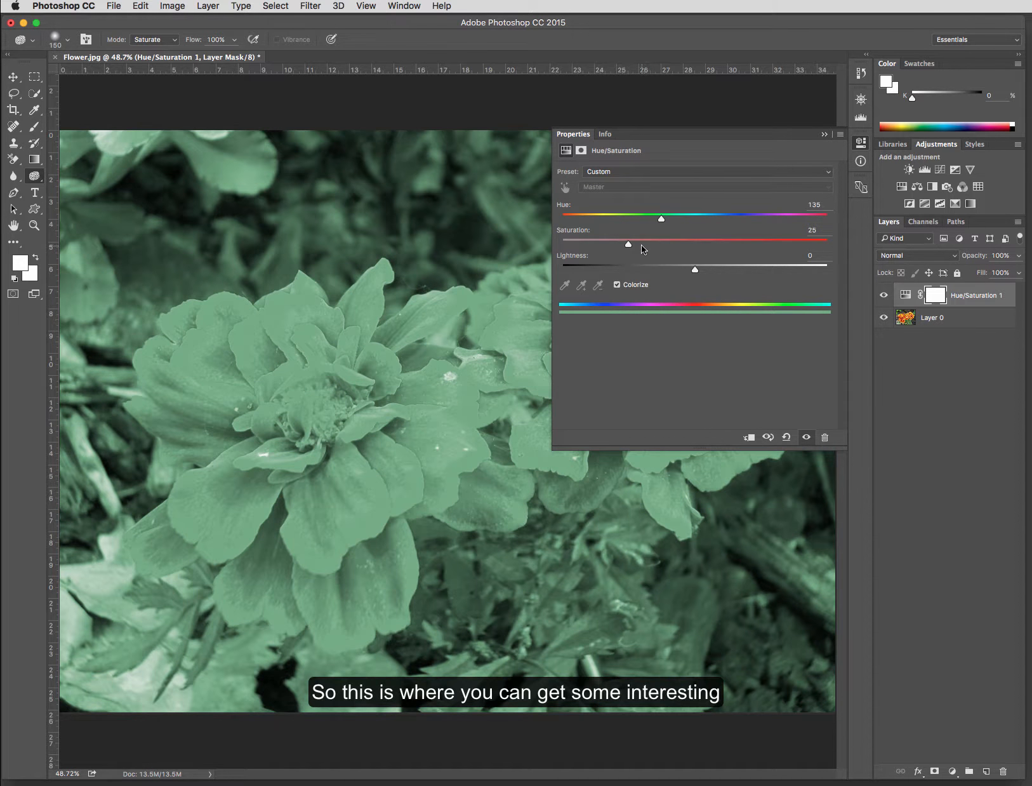
click(616, 285)
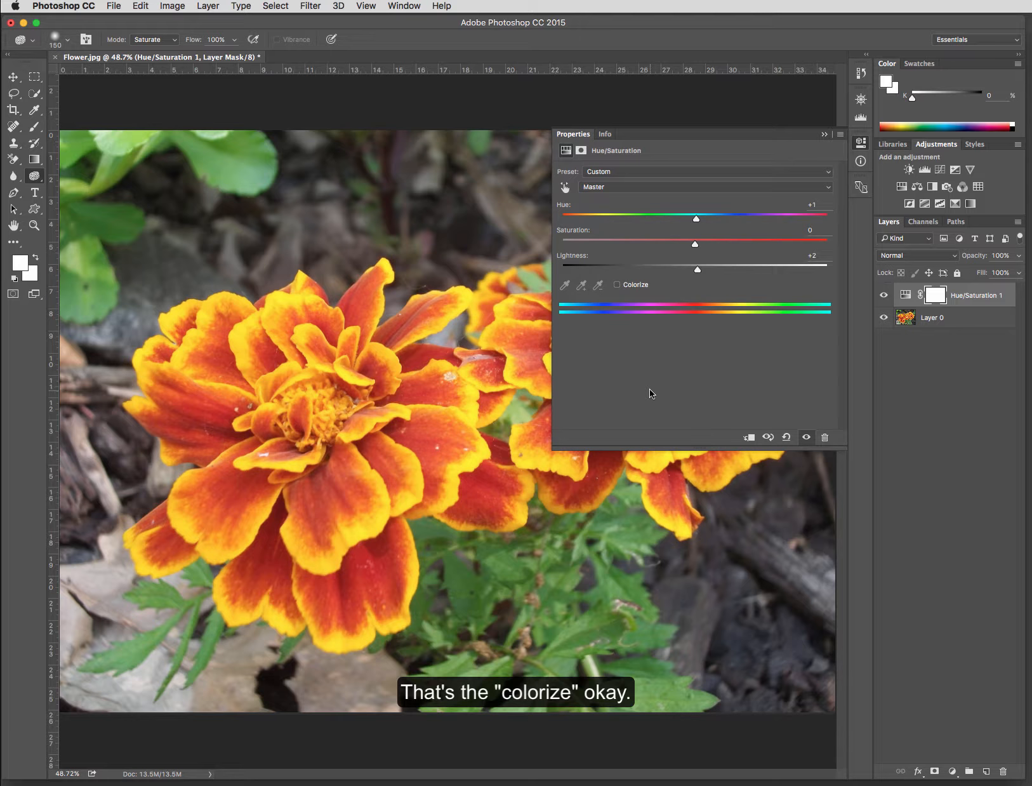
click(616, 285)
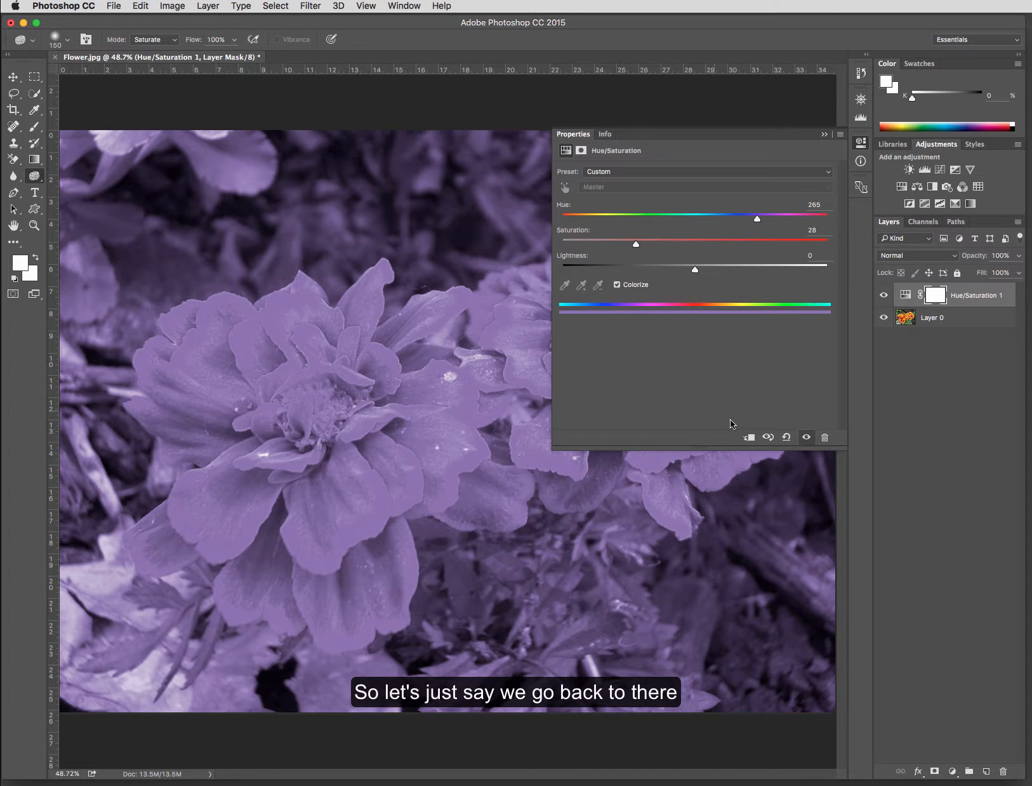
- Collapse the Properties panel, hide the Hue/Saturation adjustment layer, and select Layer 0
click(824, 135)
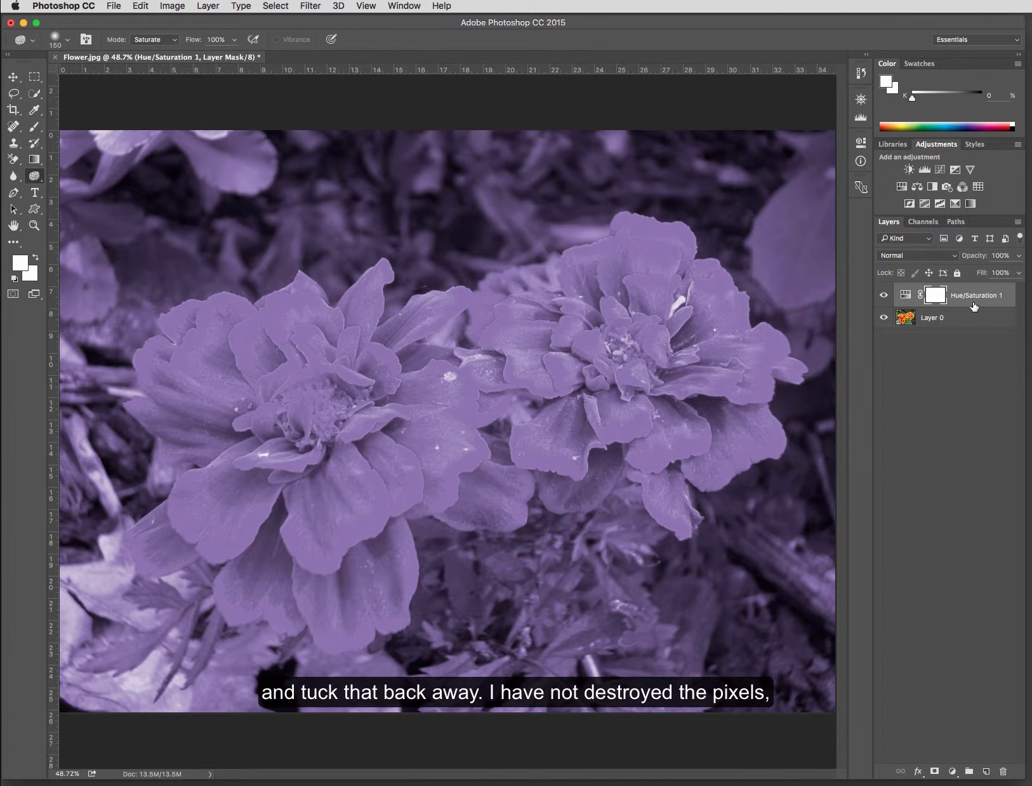
click(884, 296)
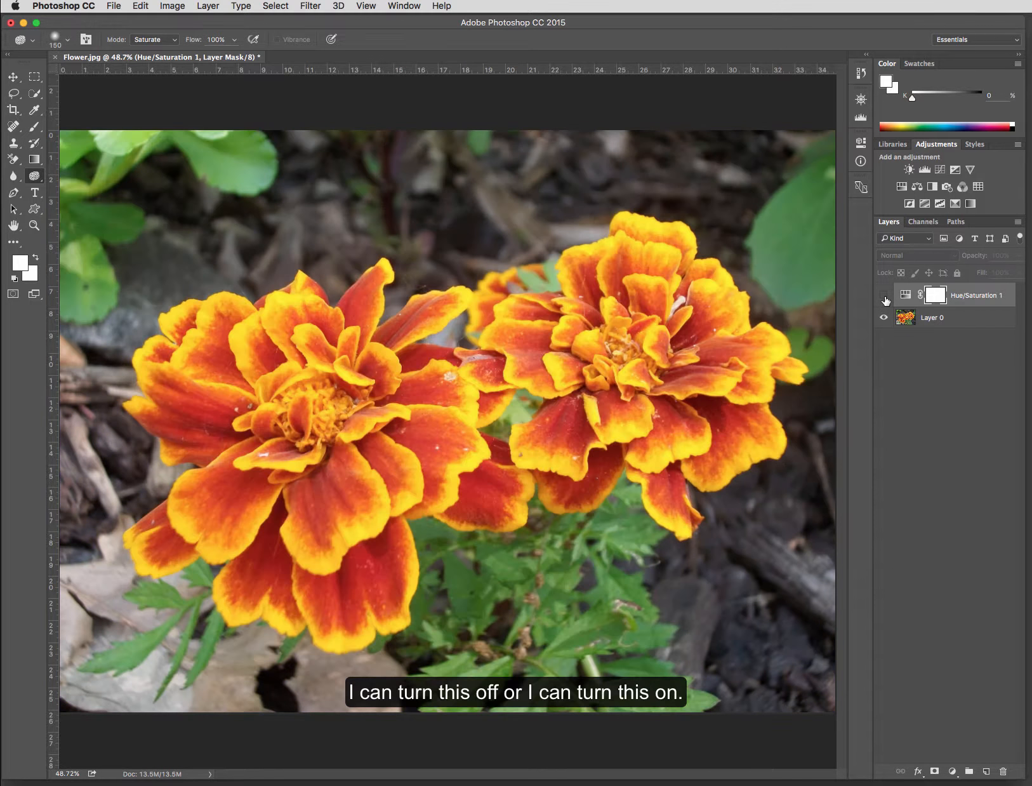
click(885, 297)
click(885, 297)
click(946, 325)
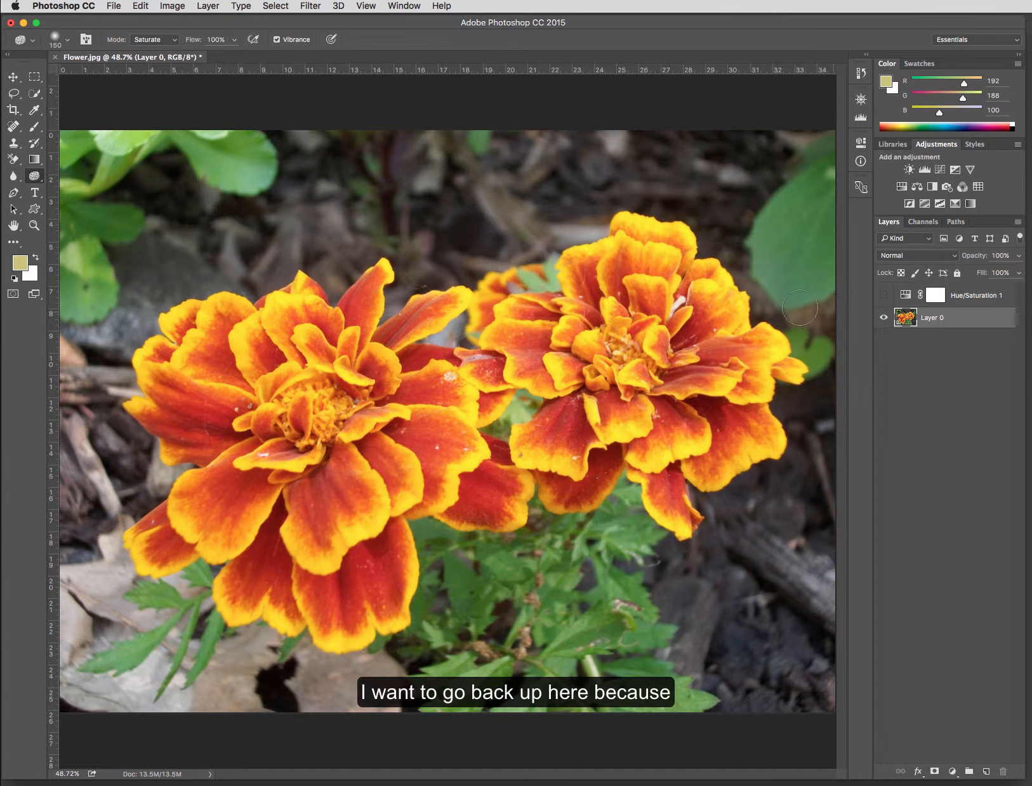
- Open the Hue/Saturation dialog directly on Layer 0 and activate its targeted adjustment tool
click(169, 7)
mouse_move(190, 40)
click(311, 108)
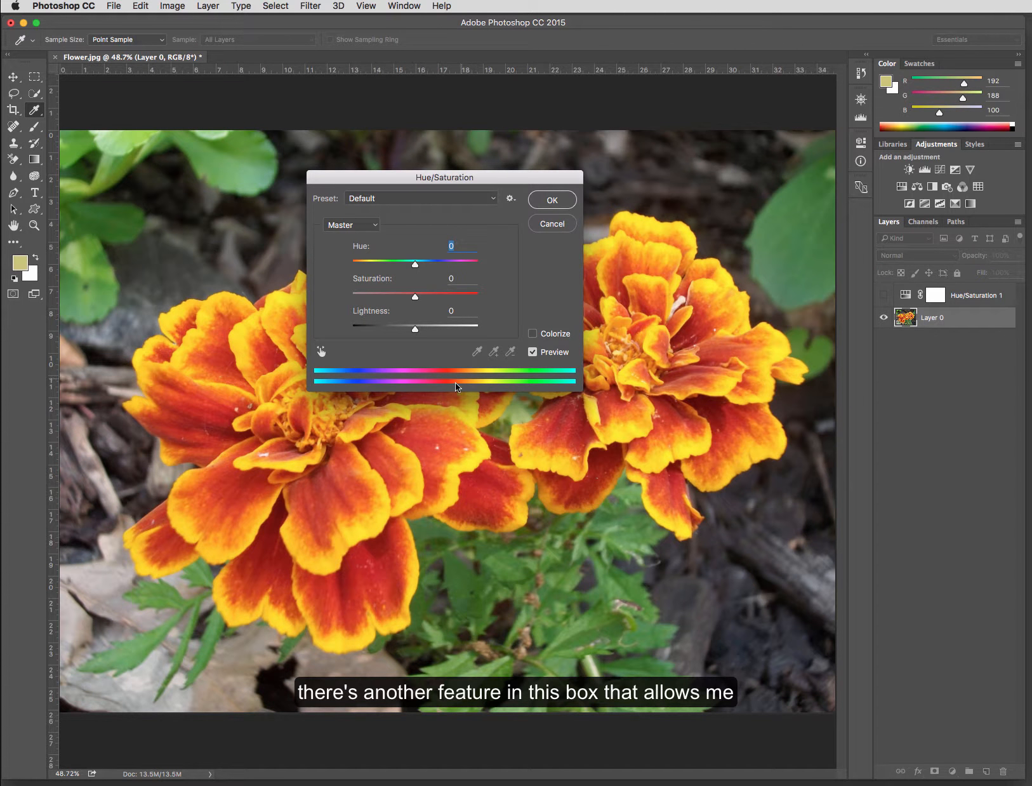
click(323, 352)
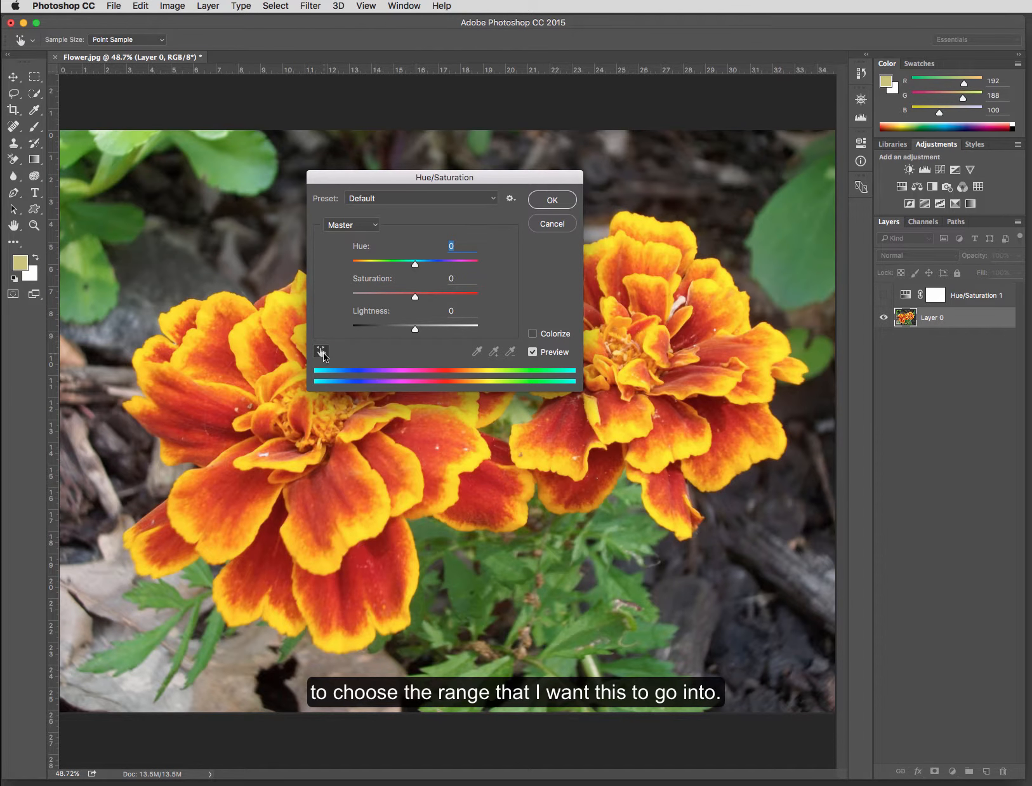
- Switch the dialog's edit range to Greens
click(365, 225)
click(369, 235)
click(369, 224)
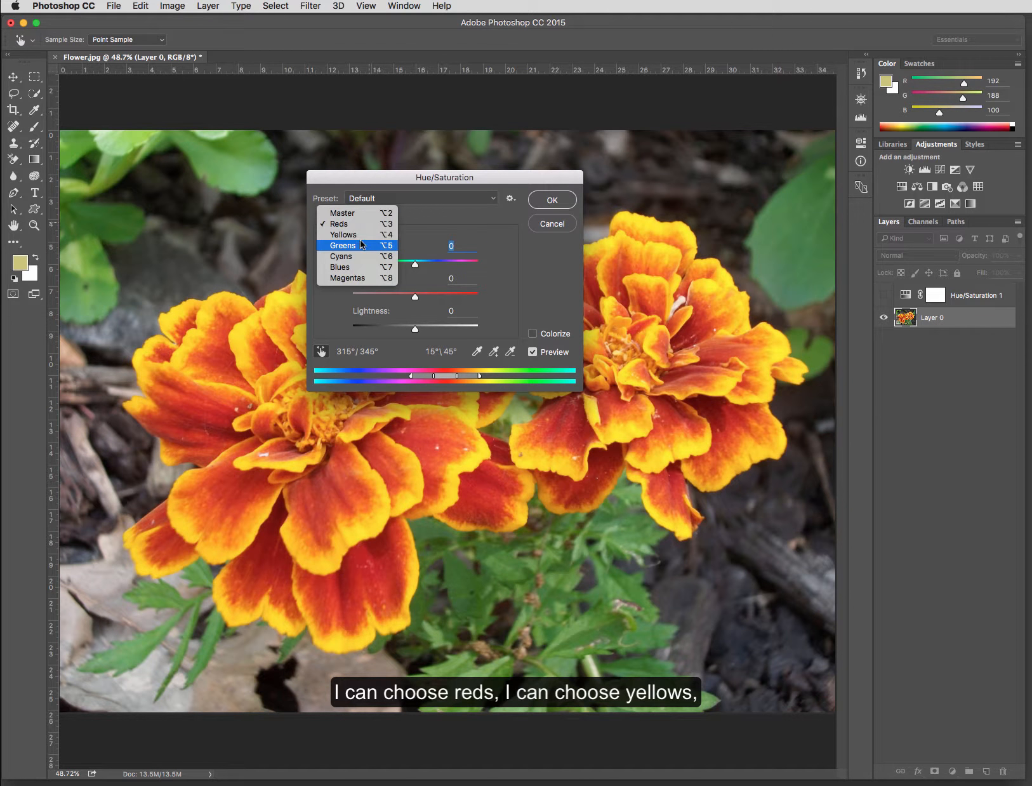
click(363, 234)
click(364, 230)
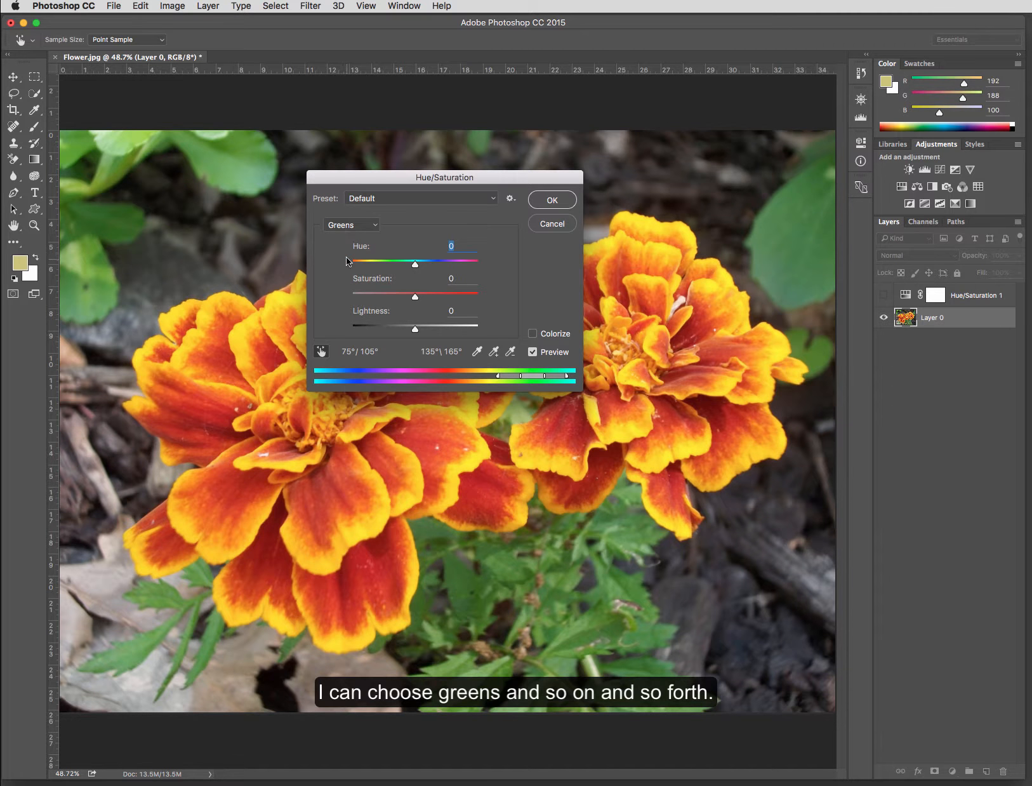
click(322, 353)
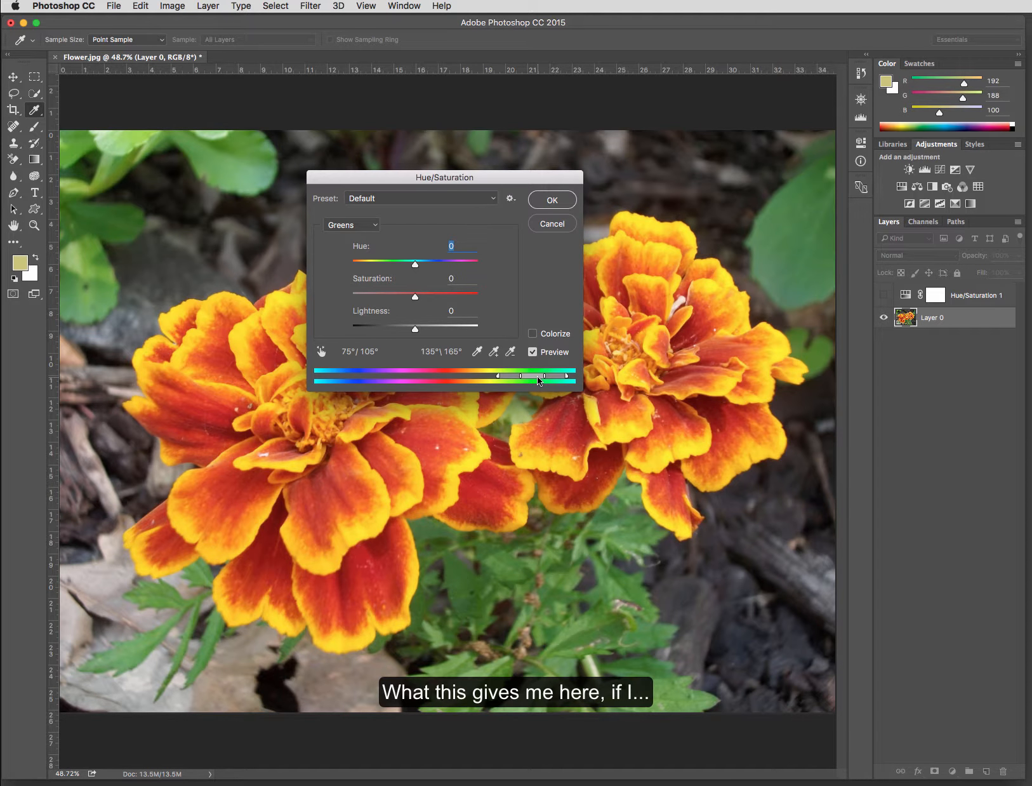
- Switch the edit range to Yellows and narrow its color range sliders
click(375, 227)
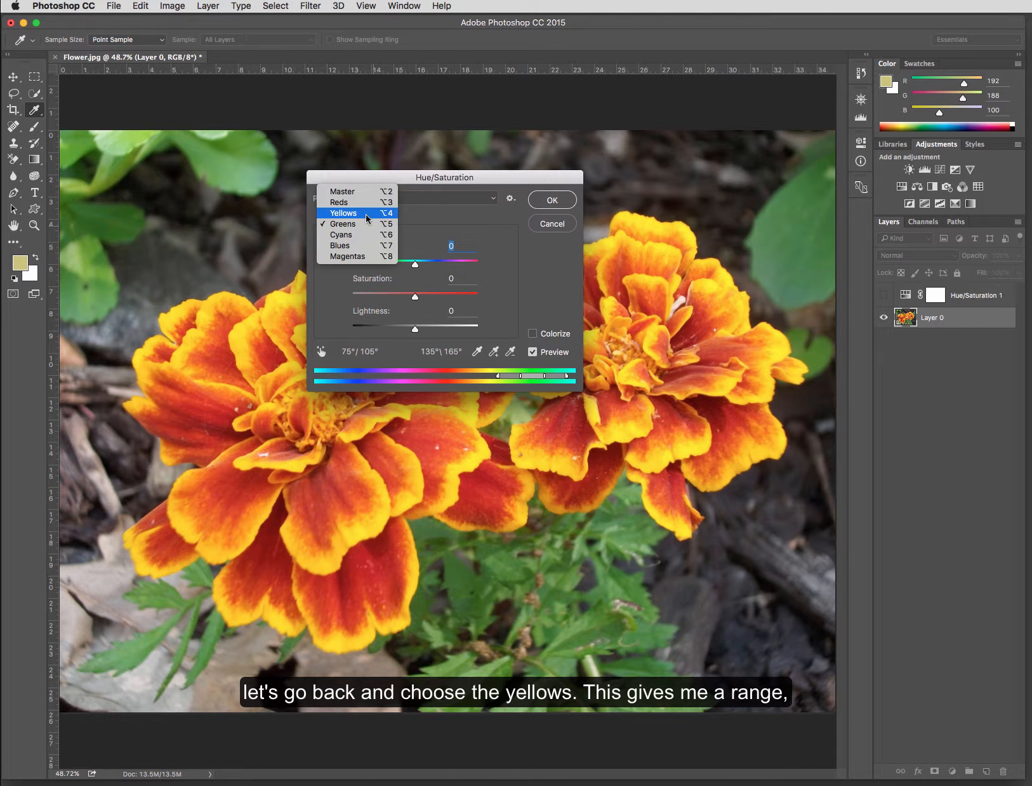
click(365, 214)
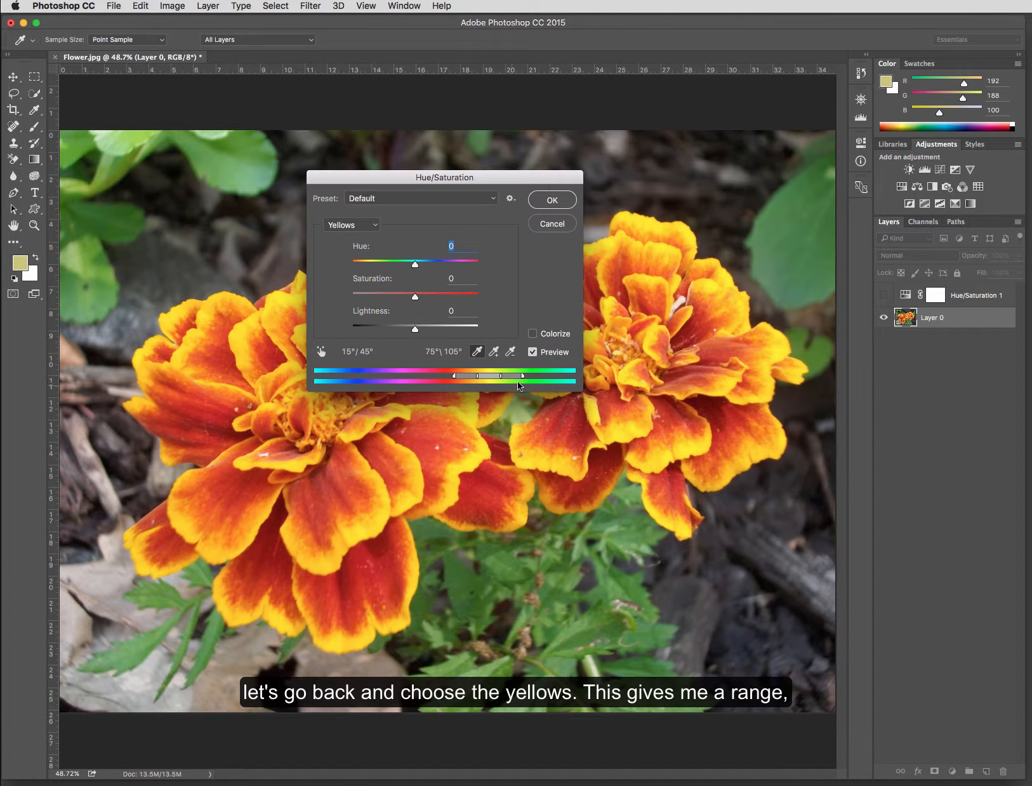
mouse_move(491, 376)
mouse_down()
mouse_move(373, 378)
mouse_move(522, 374)
mouse_move(484, 376)
mouse_up()
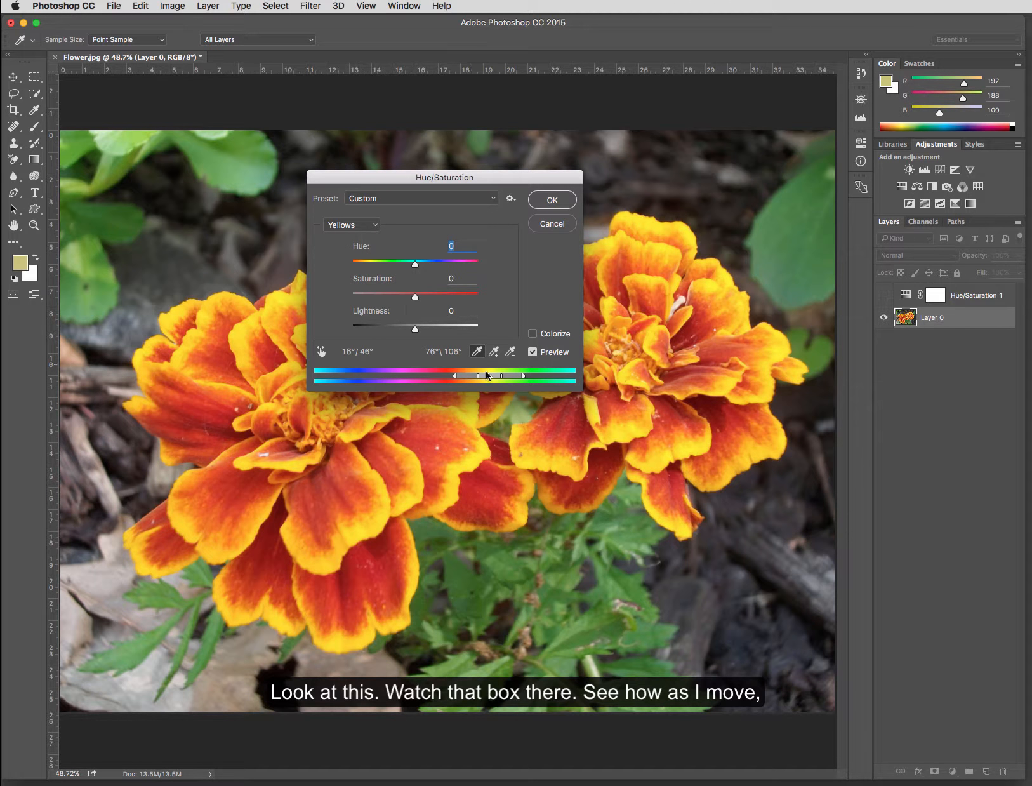
mouse_move(494, 379)
mouse_down()
mouse_move(354, 379)
mouse_move(540, 380)
mouse_move(447, 376)
mouse_move(501, 376)
mouse_up()
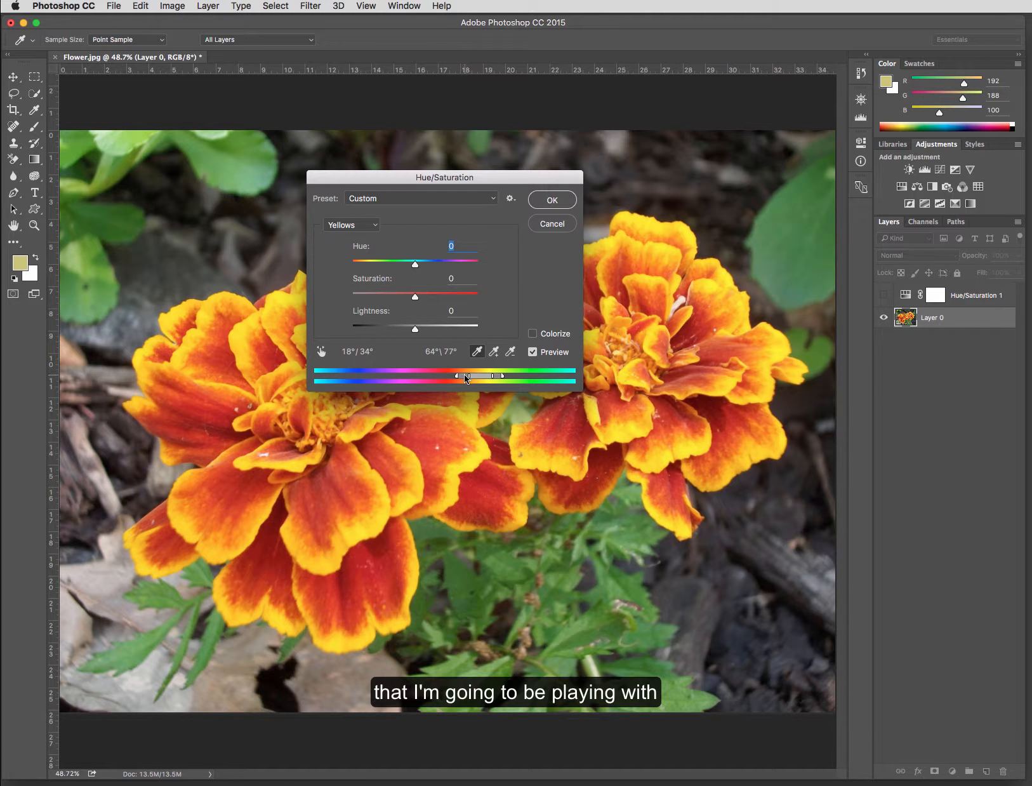
drag(470, 375, 488, 376)
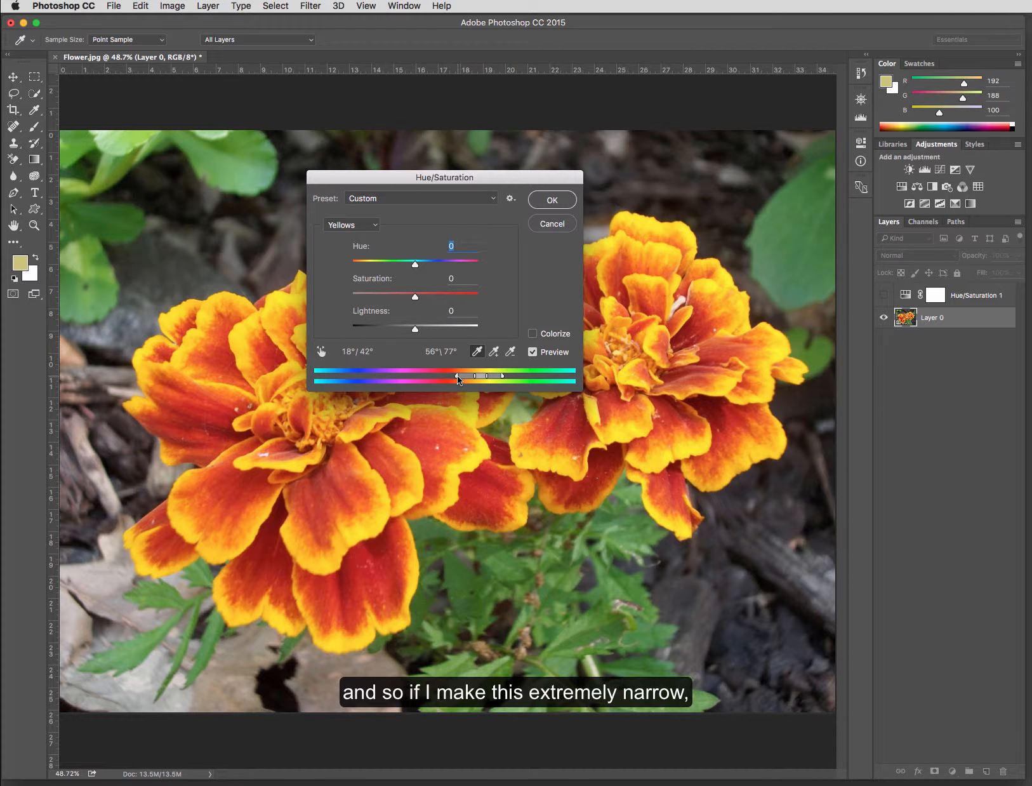
drag(457, 375, 496, 377)
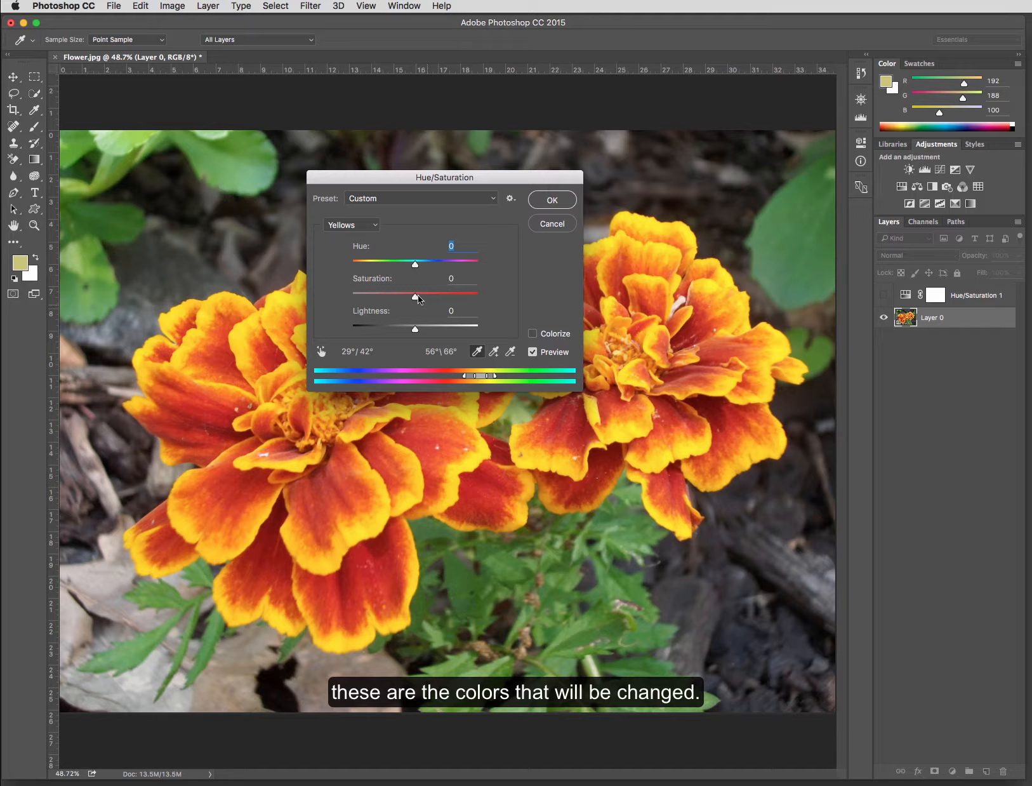
- Shift the Yellows hue to -20, then reset the dialog
mouse_move(416, 263)
mouse_down()
mouse_move(481, 265)
mouse_move(391, 271)
mouse_move(416, 273)
mouse_move(404, 275)
mouse_up()
key(alt)
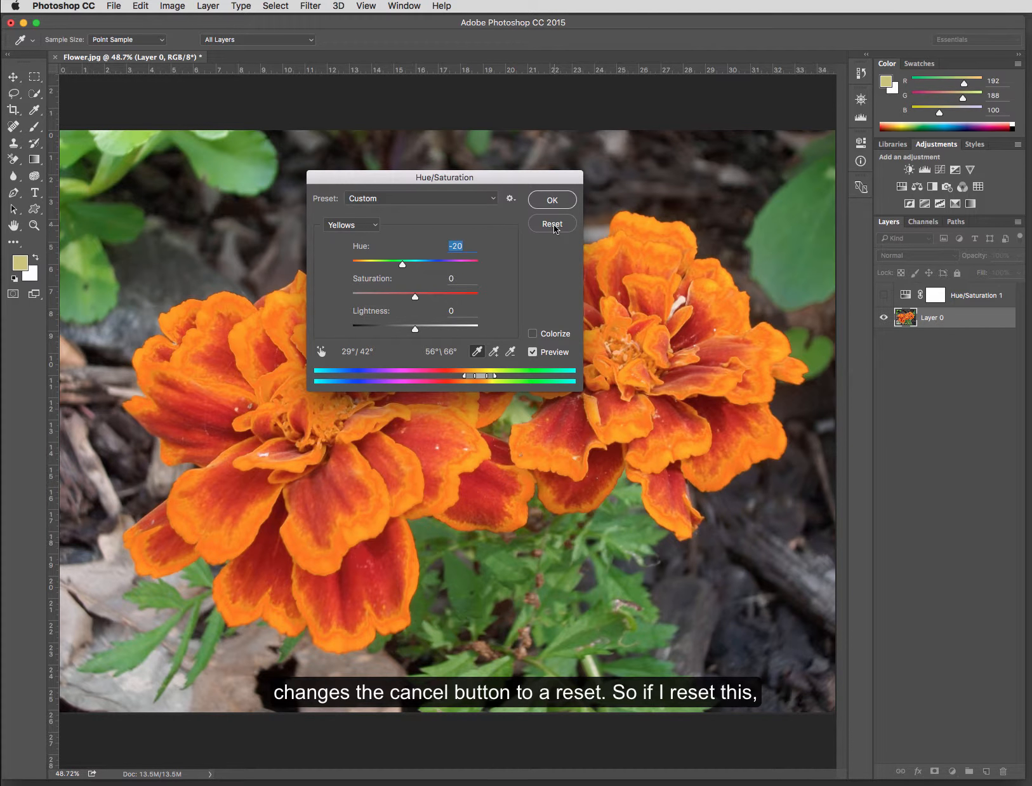
alt+click(552, 224)
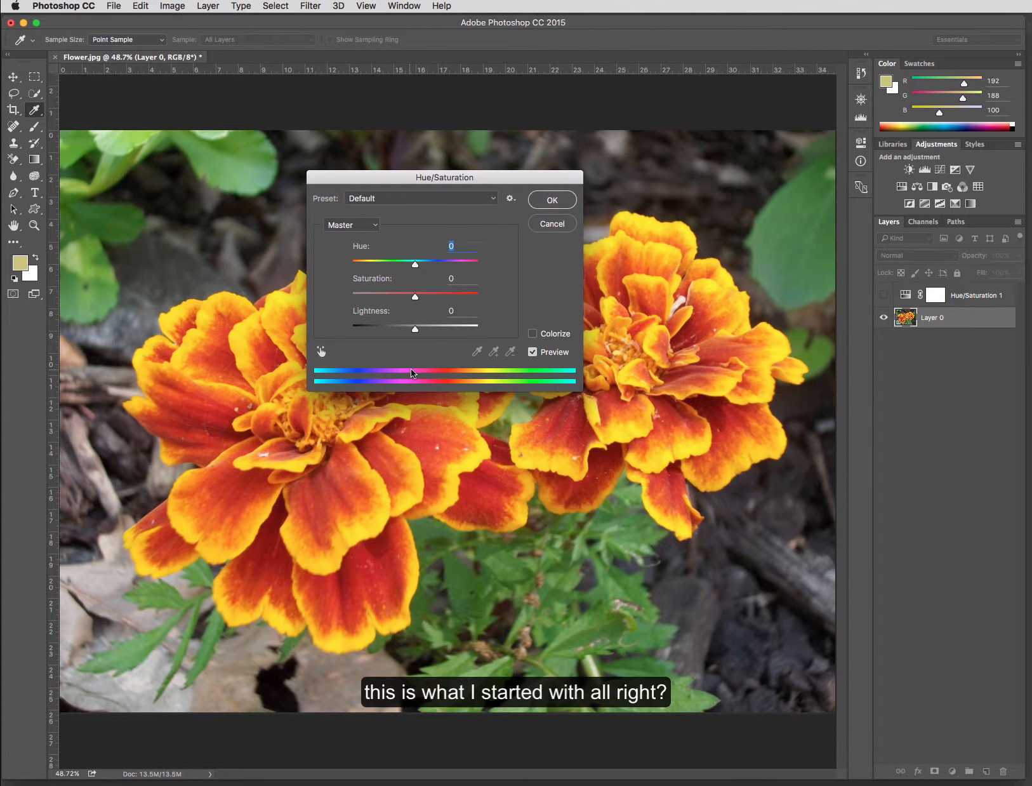
- Select the Yellows range, move its range toward reds, and set Hue to +37
click(356, 225)
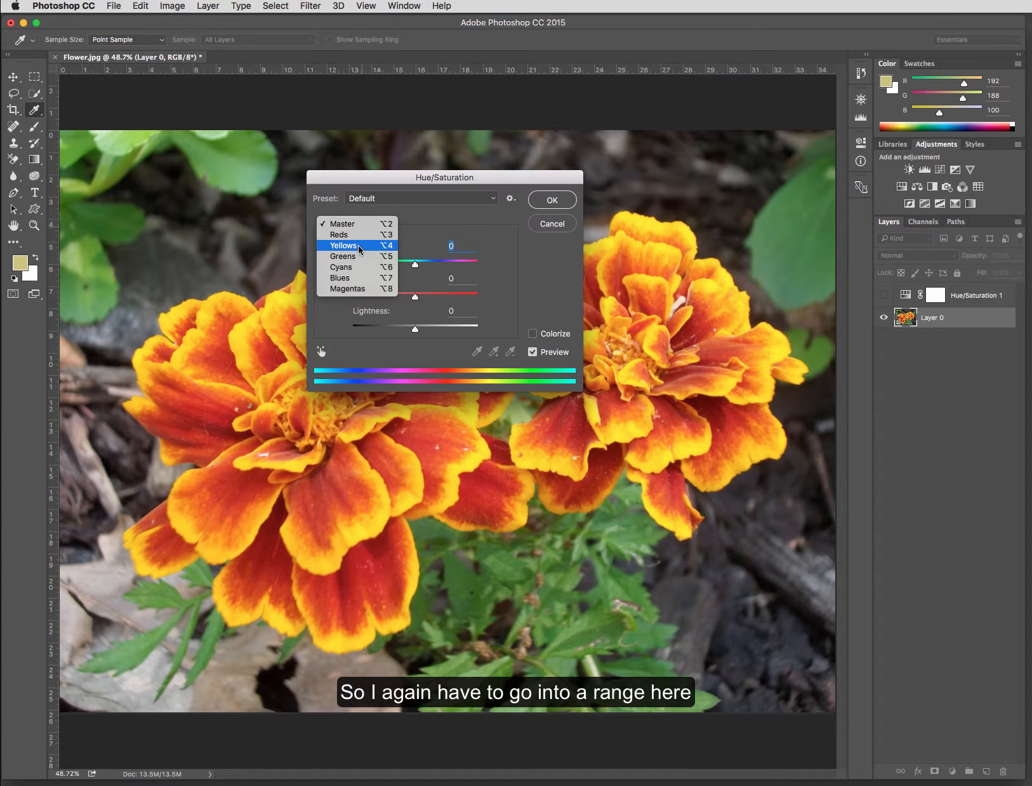
click(360, 246)
drag(451, 374, 483, 375)
drag(416, 266, 438, 265)
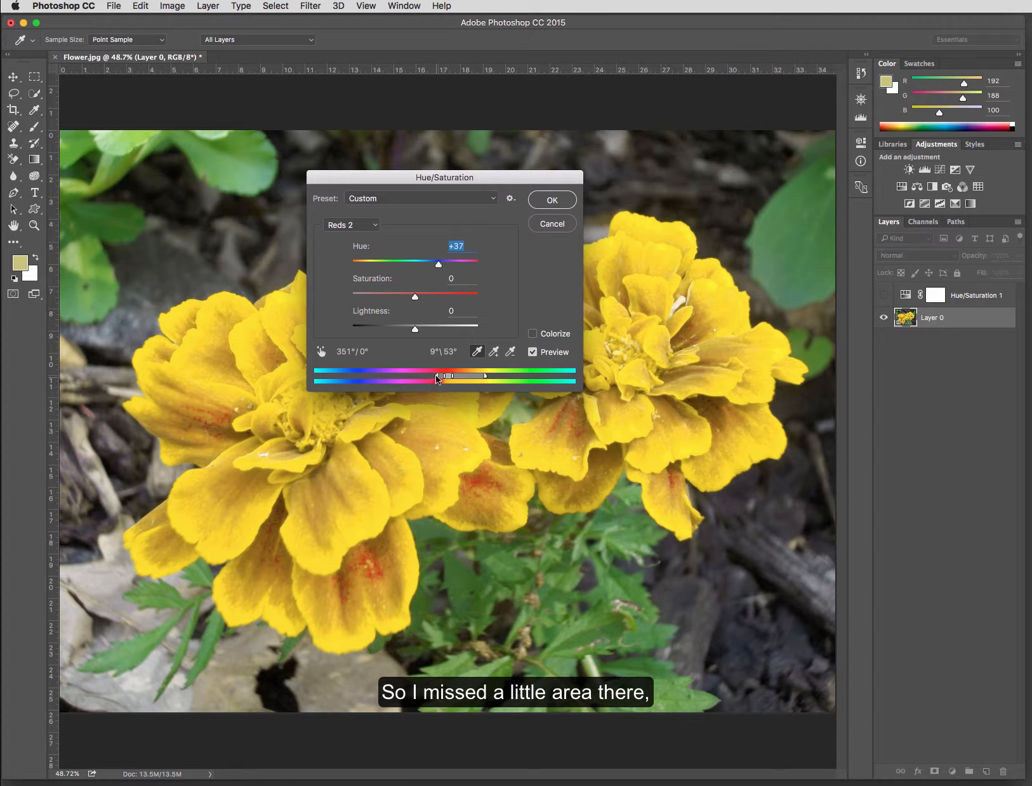
- Extend the color range to 335°/355°, raise Hue to +42, and apply the adjustment
drag(436, 374, 426, 375)
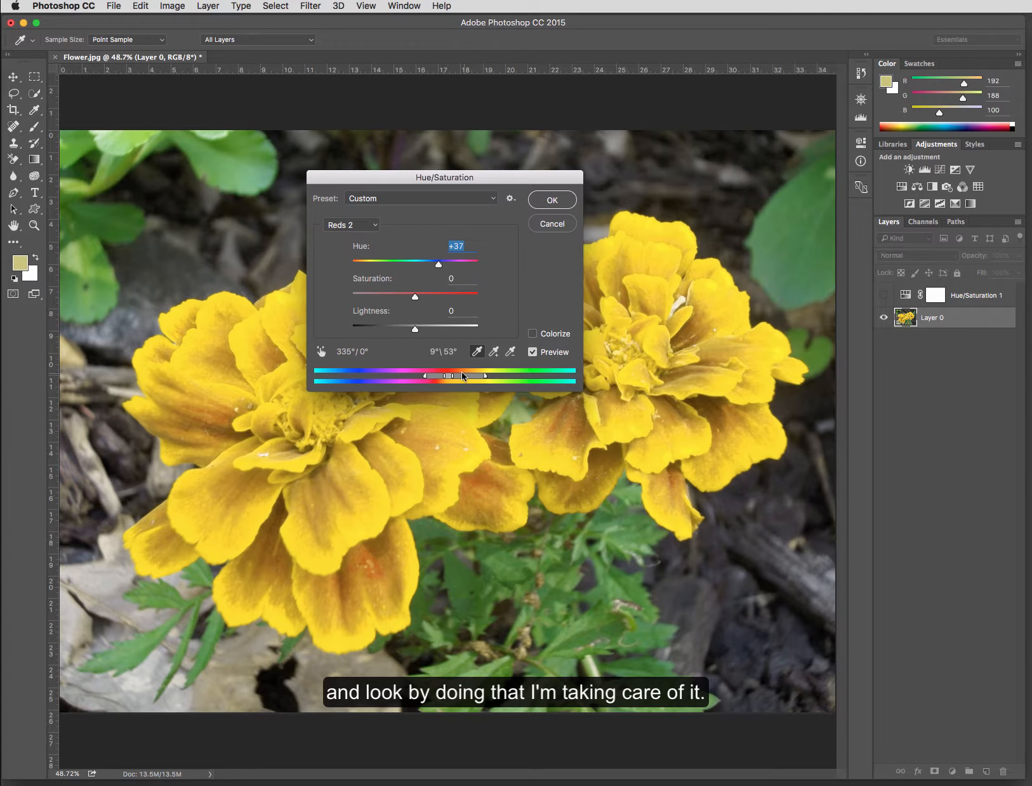
drag(444, 375, 440, 375)
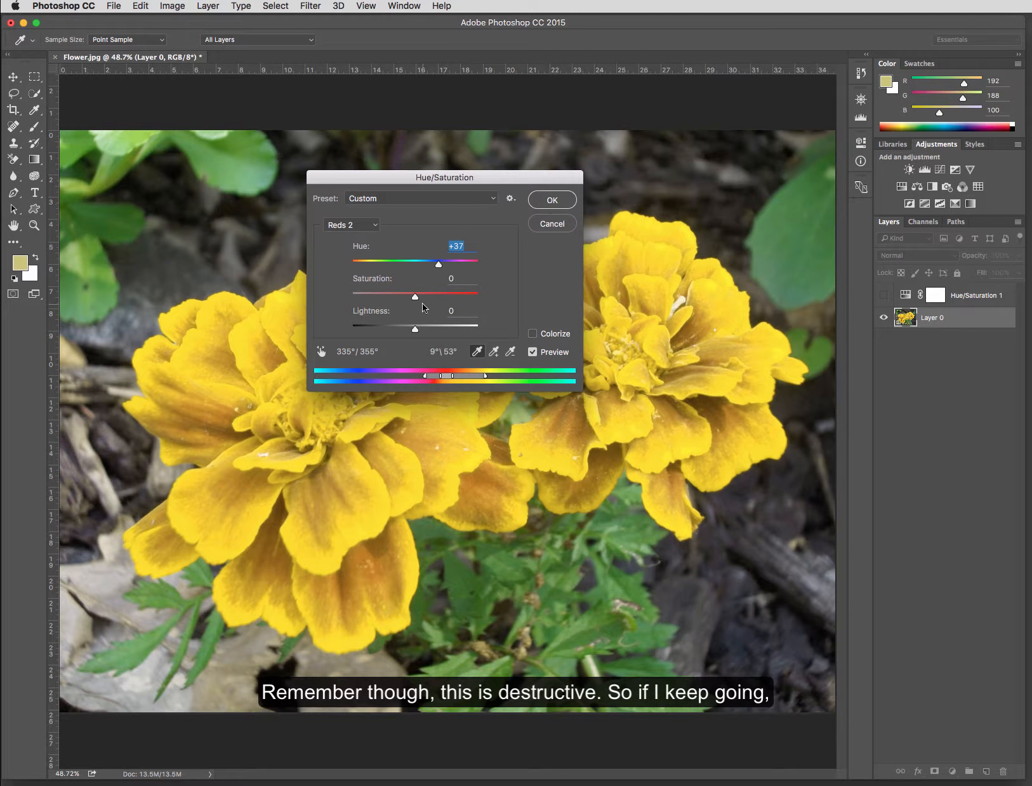
mouse_move(440, 265)
mouse_down()
mouse_move(469, 267)
mouse_move(403, 275)
mouse_move(443, 280)
mouse_up()
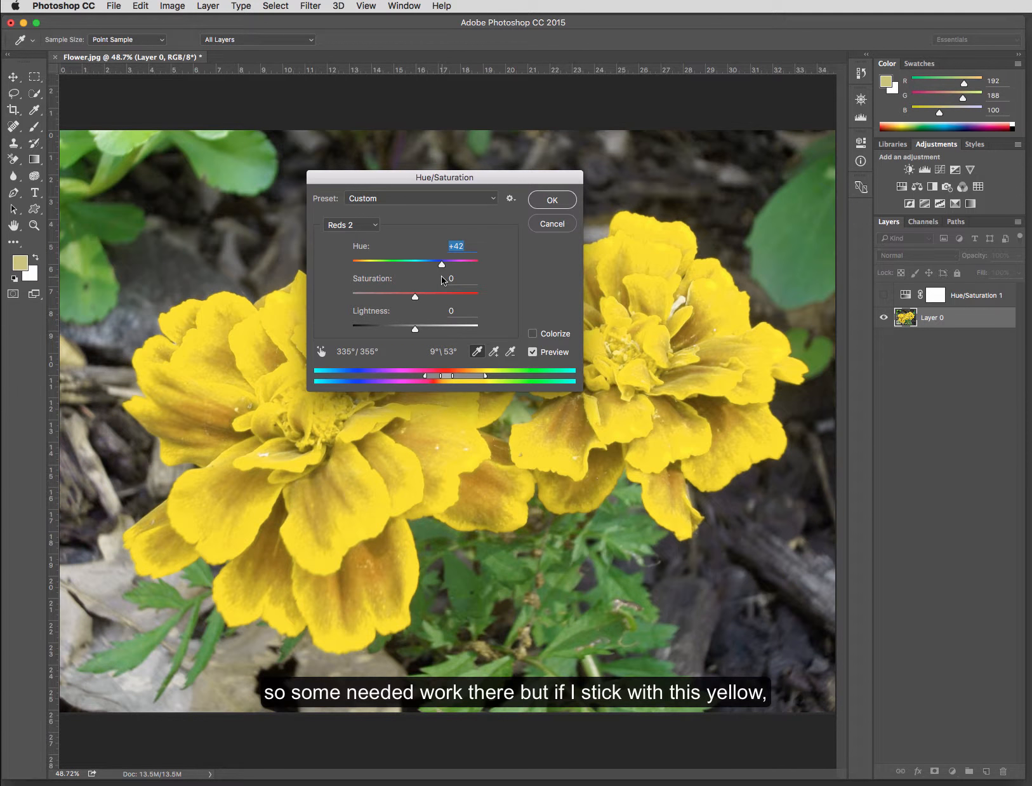
click(552, 200)
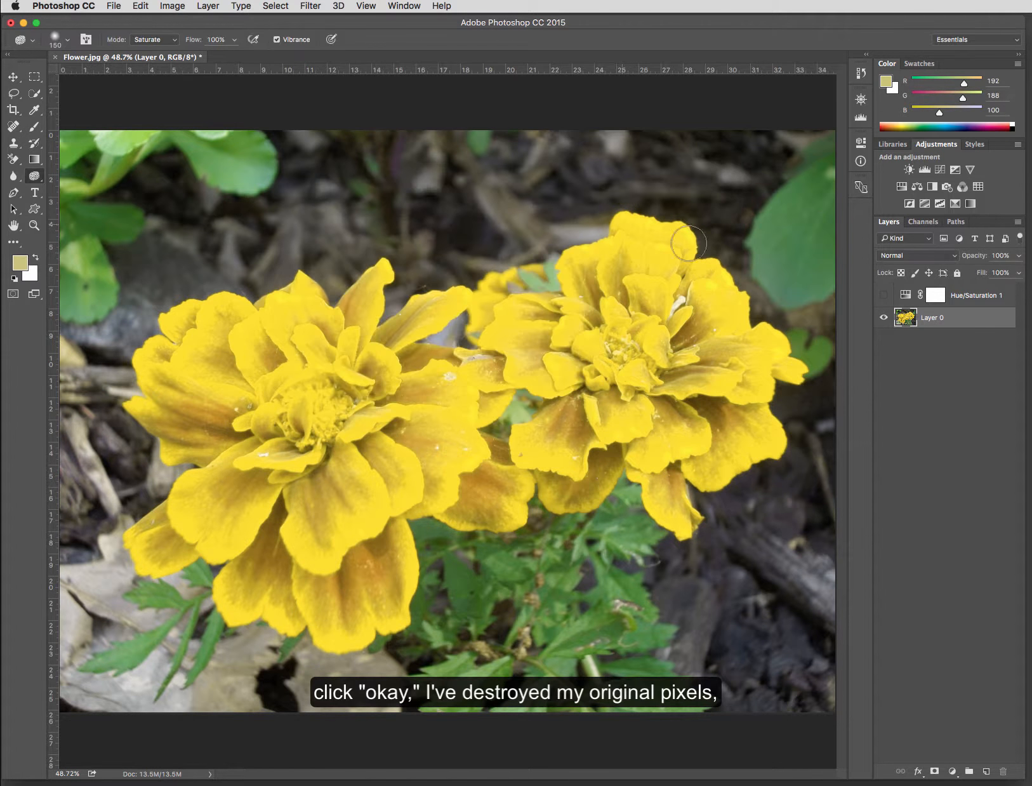